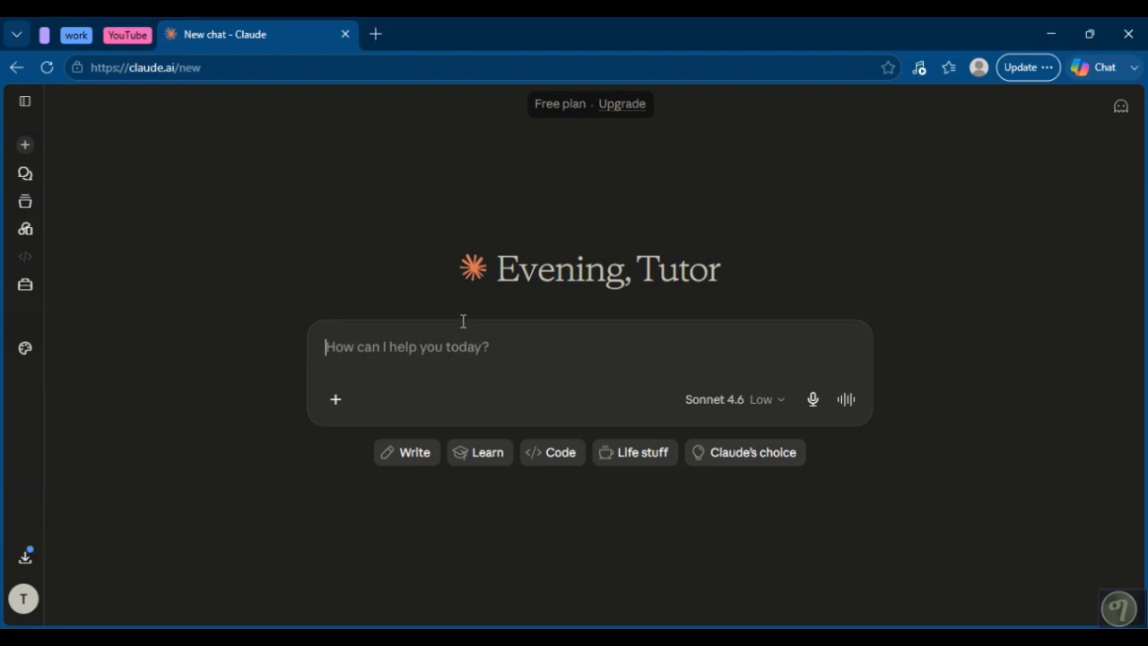
Draft a spaced three-step prompt: research what marketing is, create a script, write a 300 word presentation that fits a powerpoint format; clear it
{"action": "type", "text": "Step 1 research what  marketing is Step 2 create a script Step 3 write a 300 word presentation that fits a powerpoint format"}
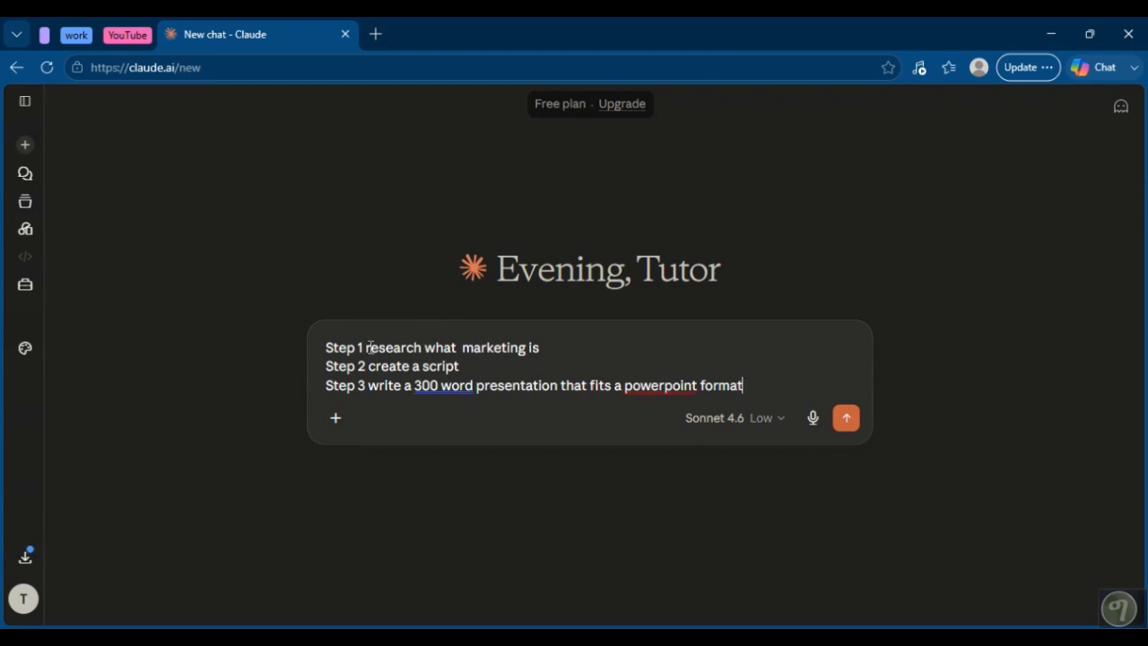
{"action": "left_click", "coordinate": [549, 354]}
{"action": "key", "text": "shift+Return"}
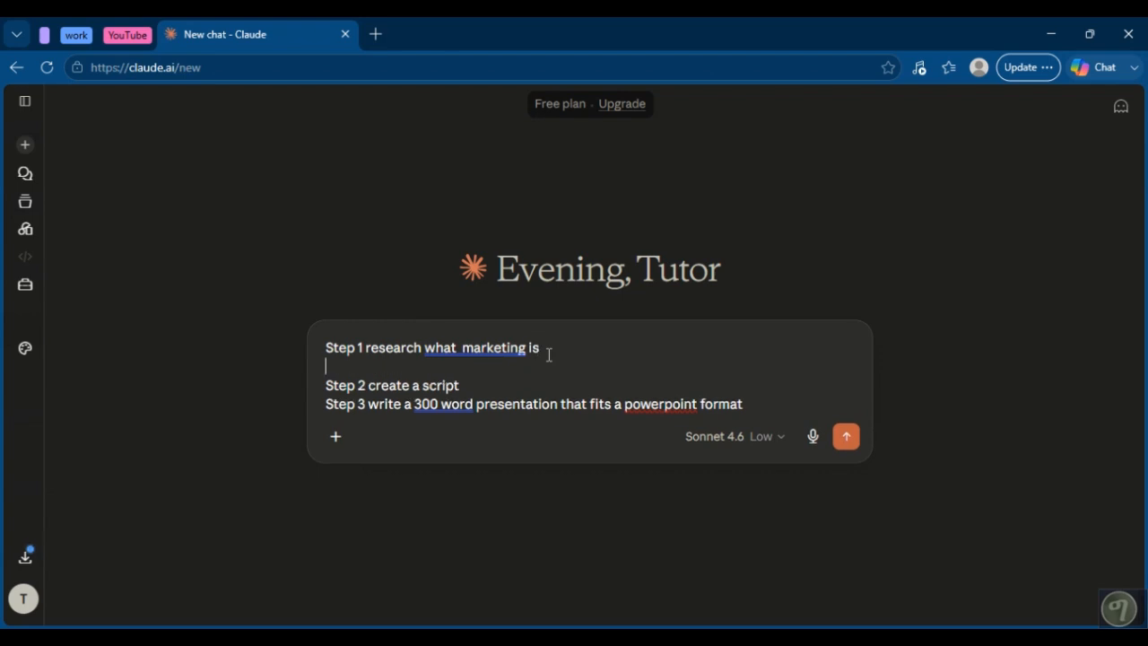
{"action": "left_click", "coordinate": [468, 389]}
{"action": "key", "text": "shift+Return"}
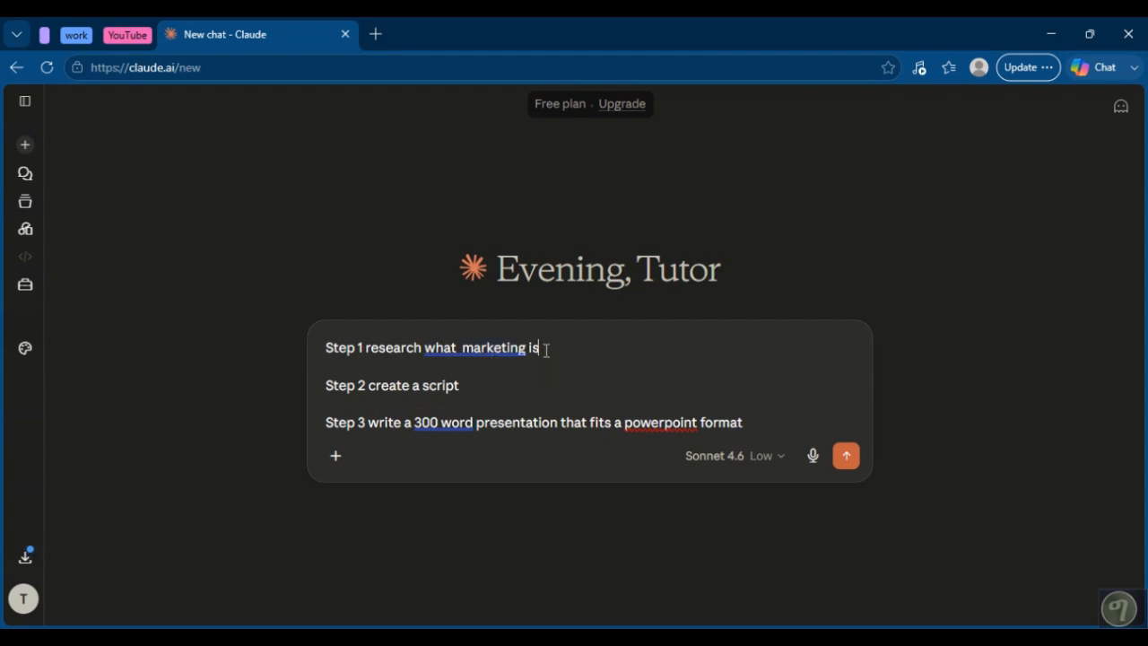
{"action": "key", "text": "shift+Return"}
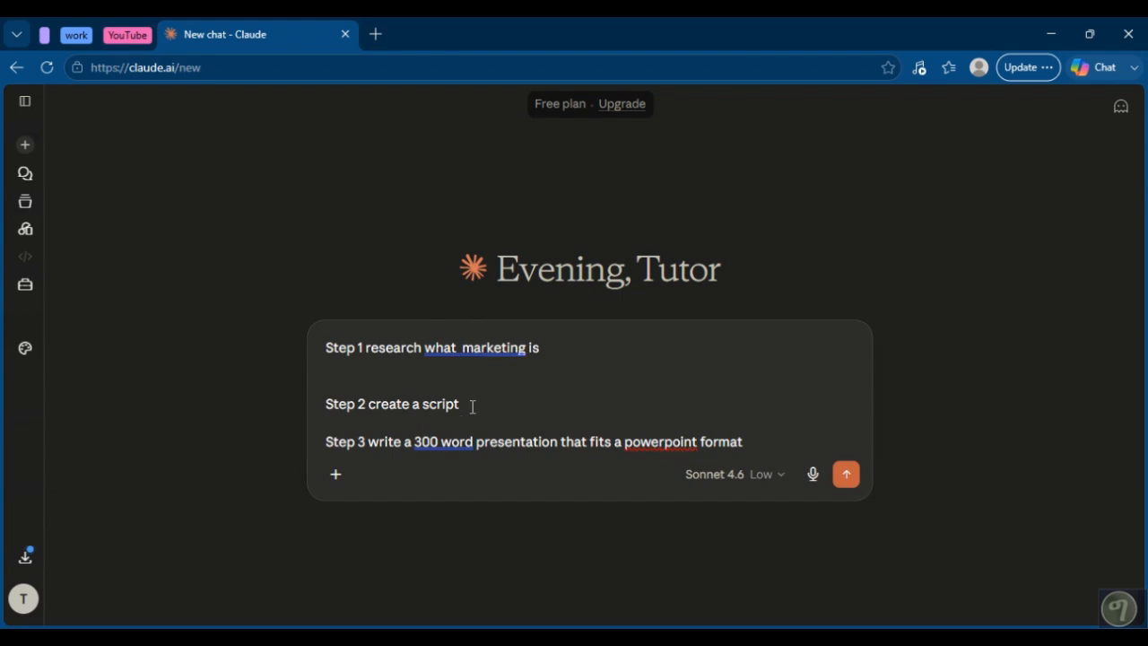
{"action": "key", "text": "shift+Return"}
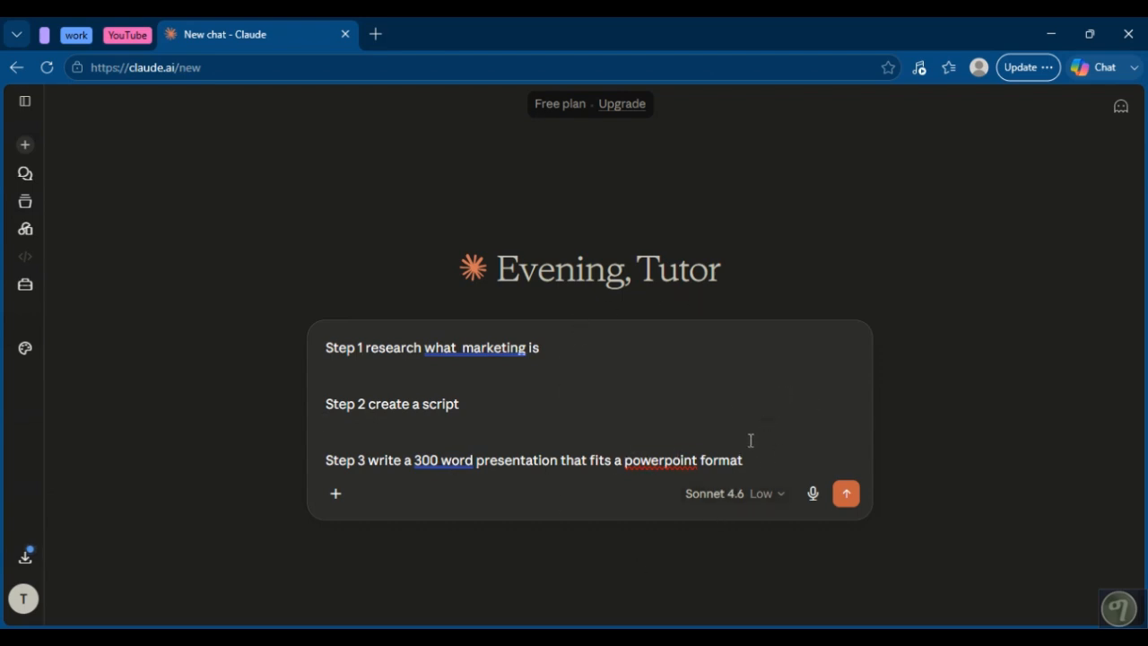
{"action": "key", "text": "ctrl+a"}
{"action": "key", "text": "BackSpace"}
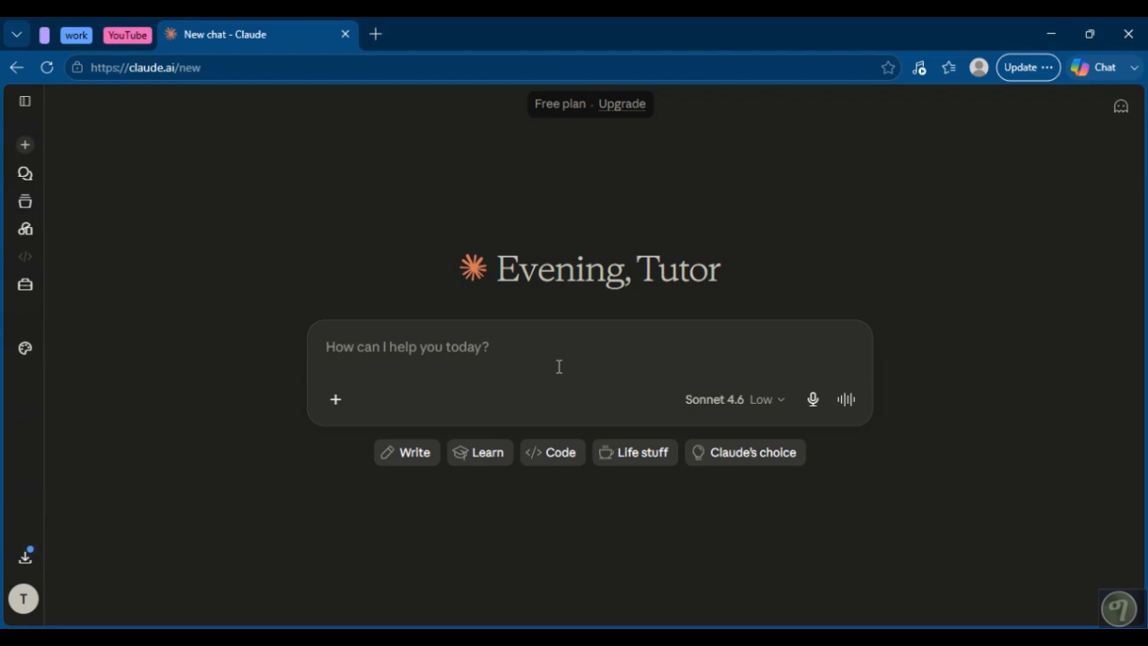
{"action": "type", "text": "f"}
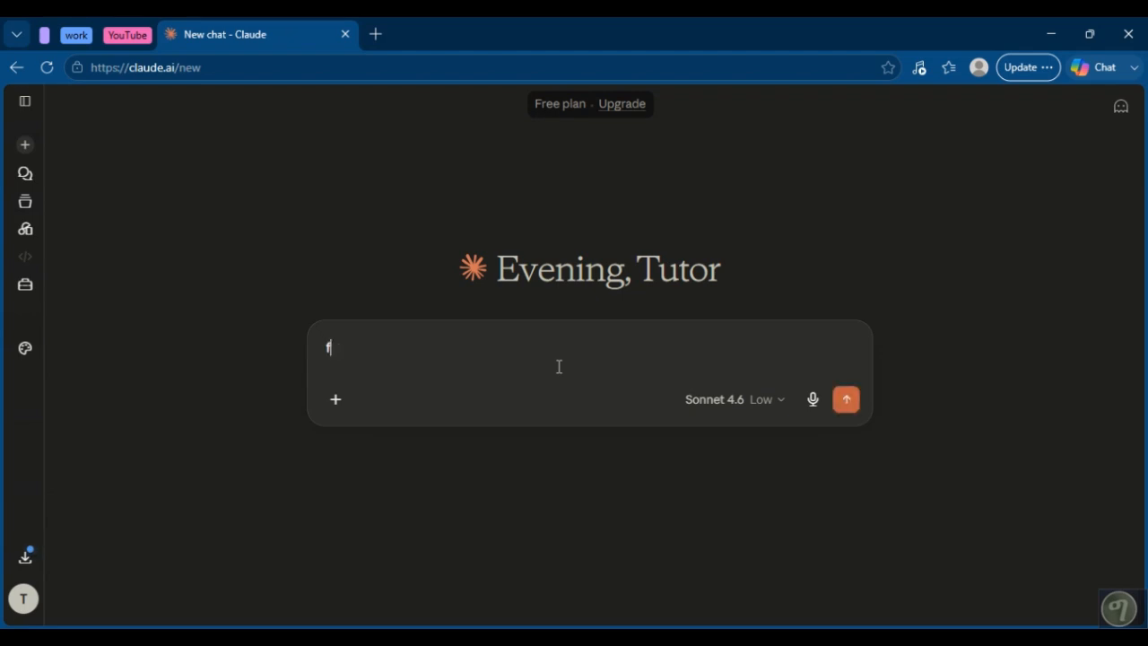
{"action": "key", "text": "BackSpace"}
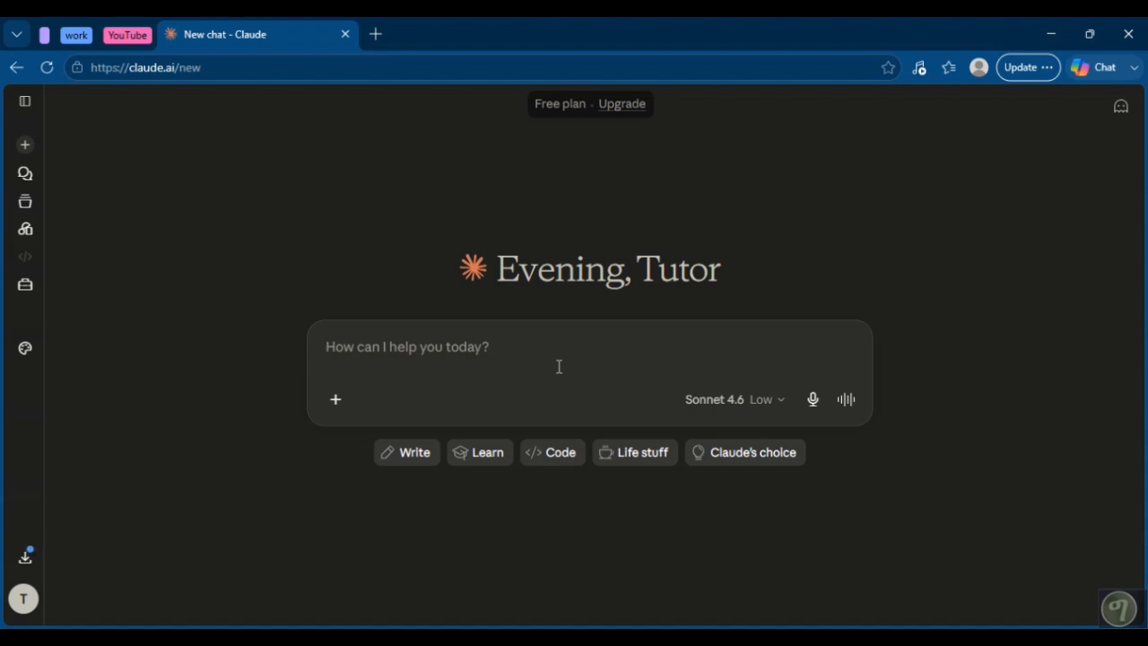
{"action": "type", "text": "conte"}
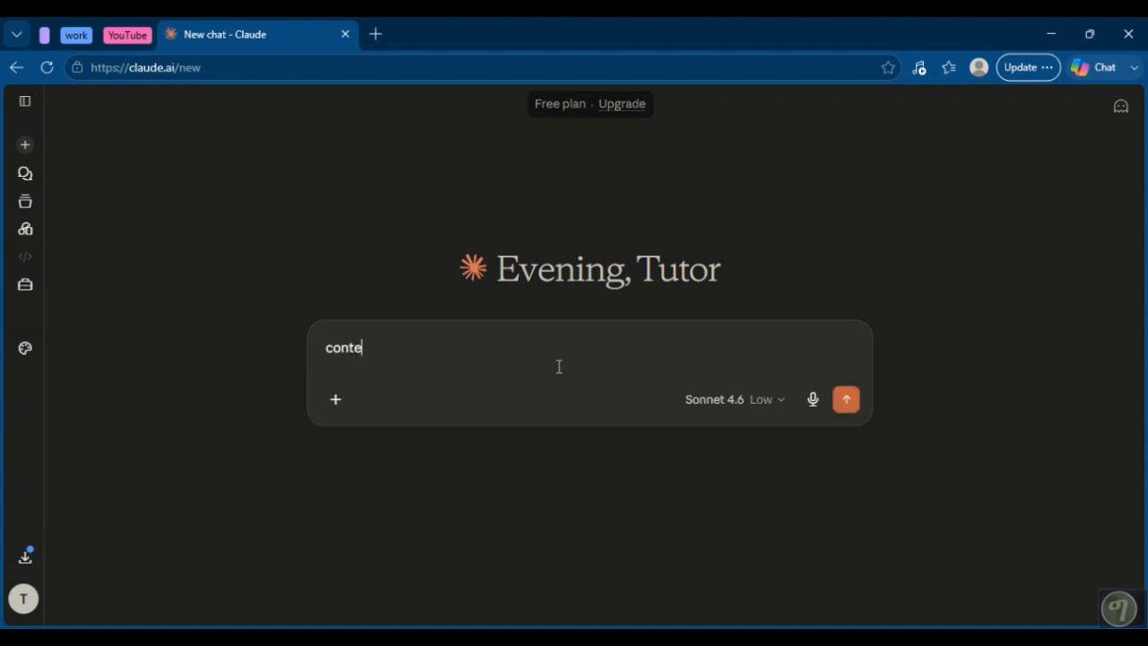
{"action": "type", "text": "xt"}
{"action": "key", "text": "BackSpace"}
{"action": "key", "text": "BackSpace"}
{"action": "key", "text": "BackSpace"}
{"action": "key", "text": "BackSpace"}
{"action": "key", "text": "BackSpace"}
{"action": "key", "text": "BackSpace"}
{"action": "key", "text": "BackSpace"}
{"action": "key", "text": "BackSpace"}
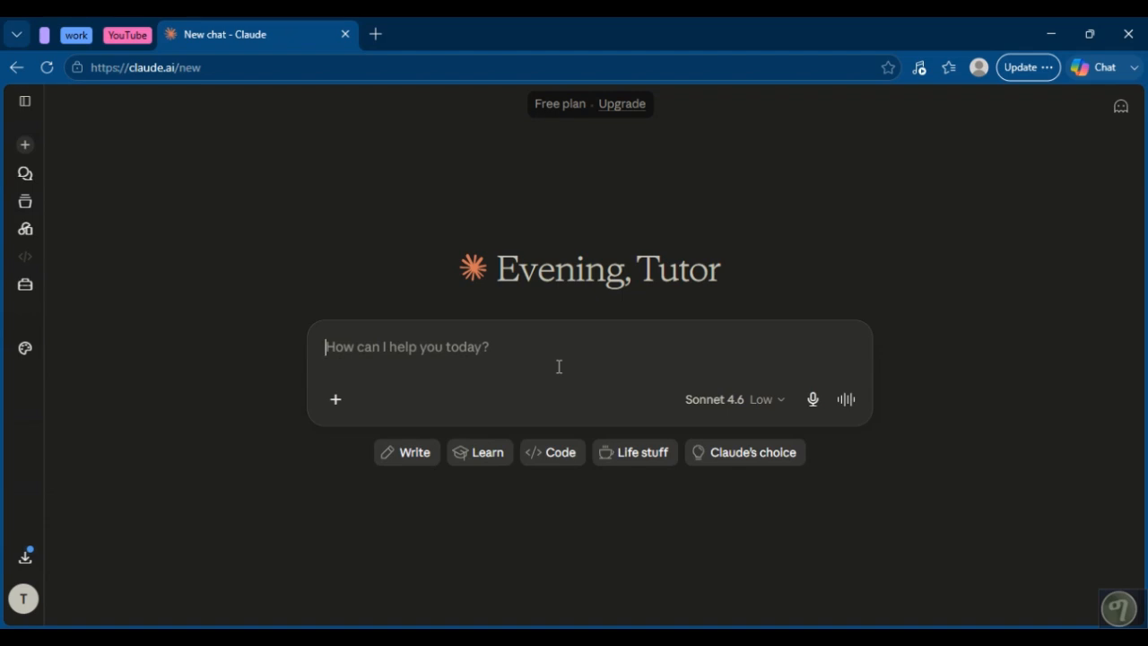
Enter the context line "the report is for the minster of health" as the prompt
{"action": "type", "text": "the repo"}
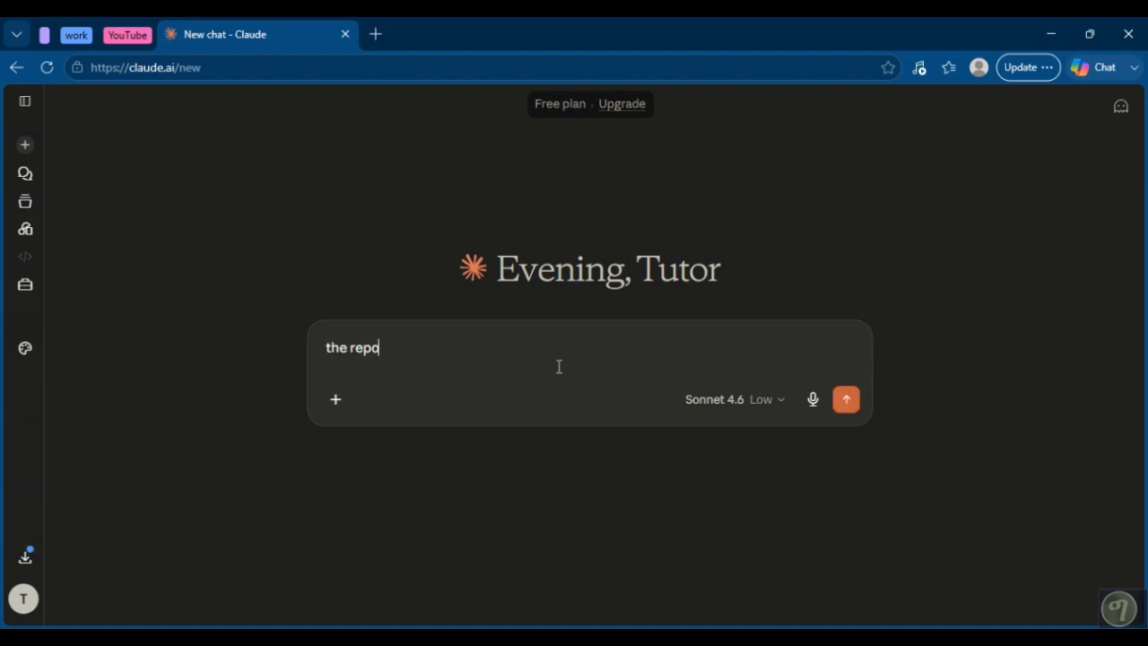
{"action": "type", "text": "rt is for the minster ot"}
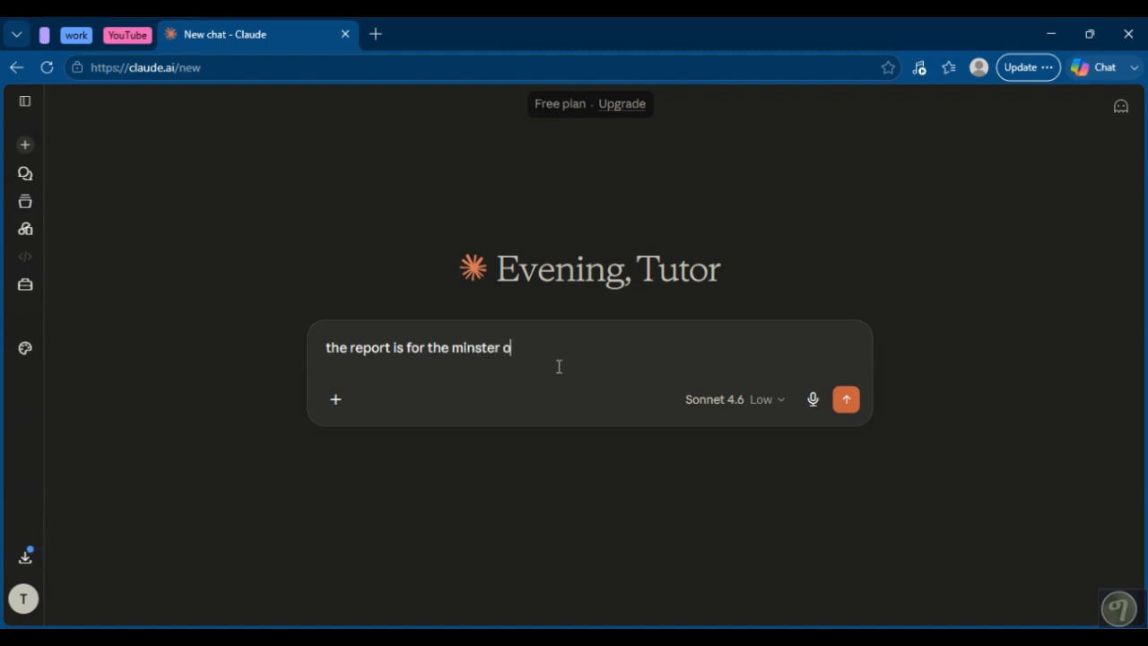
{"action": "key", "text": "BackSpace"}
{"action": "key", "text": "BackSpace"}
{"action": "type", "text": "f health"}
{"action": "key", "text": "Return"}
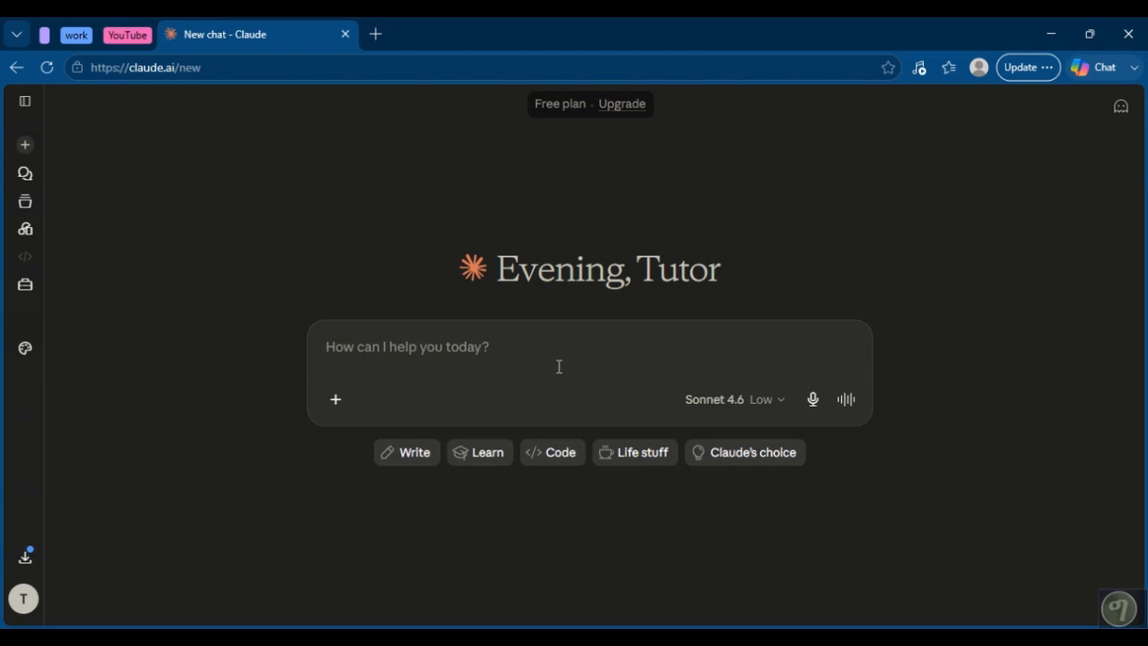
Paste the coffee shop campaign prompt with role, task, requirements, context and output_format tags, and review its sections
{"action": "left_click", "coordinate": [559, 366]}
{"action": "key", "text": "ctrl+v"}
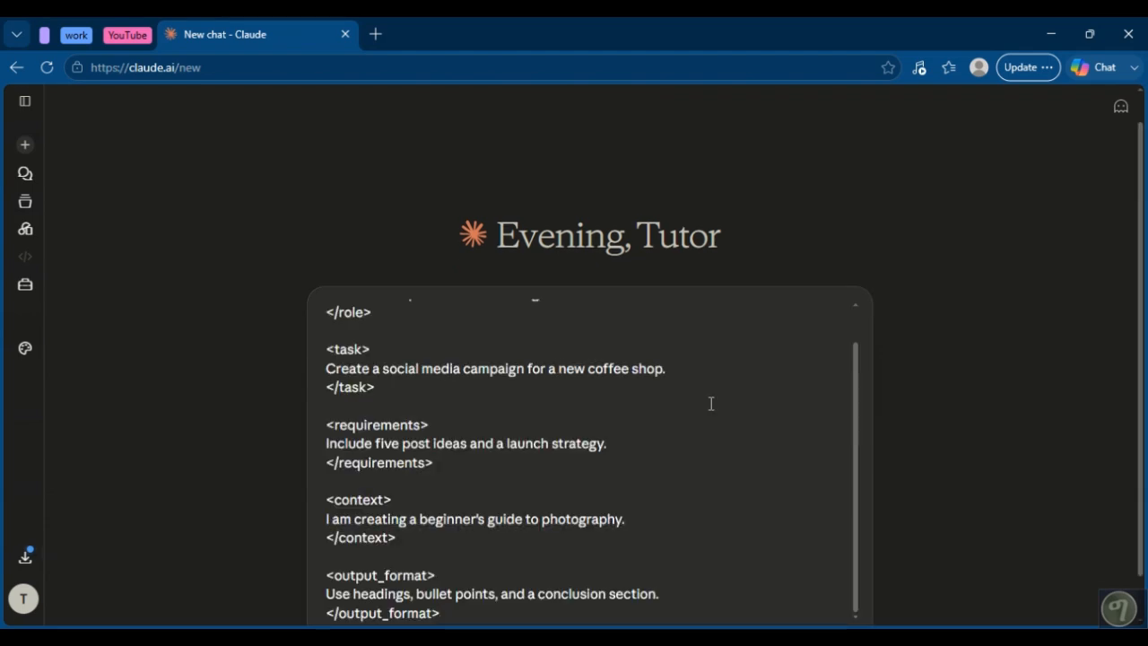
{"action": "left_click_drag", "start_coordinate": [856, 375], "coordinate": [853, 333]}
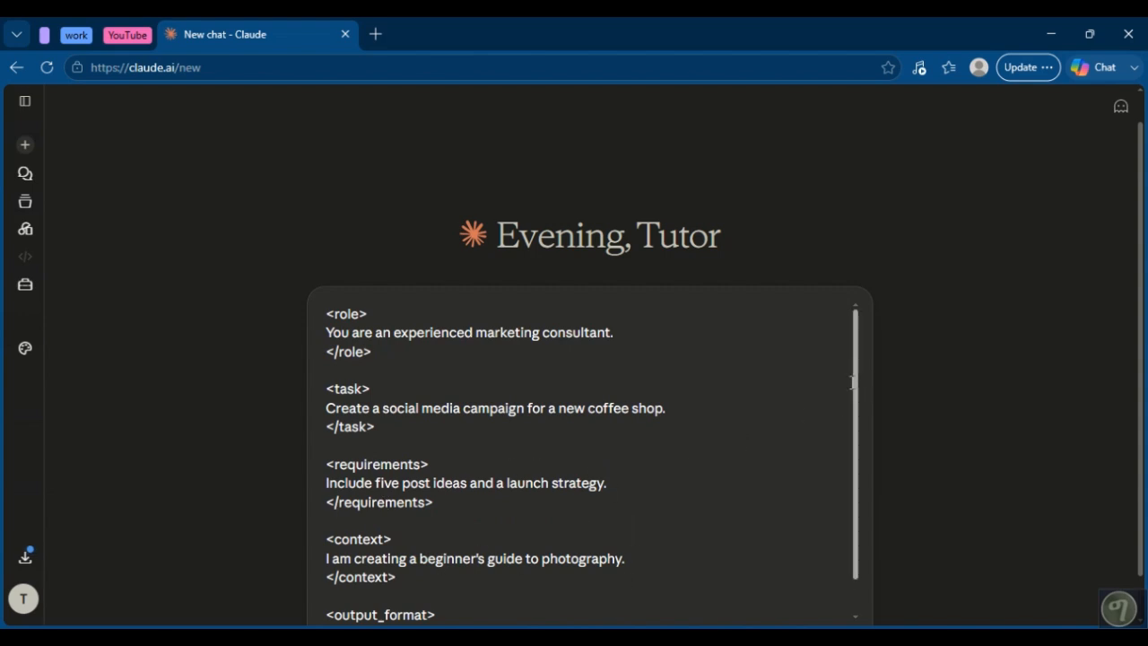
{"action": "left_click_drag", "start_coordinate": [854, 383], "coordinate": [854, 427]}
{"action": "scroll", "coordinate": [856, 413], "scroll_direction": "down", "scroll_amount": 1}
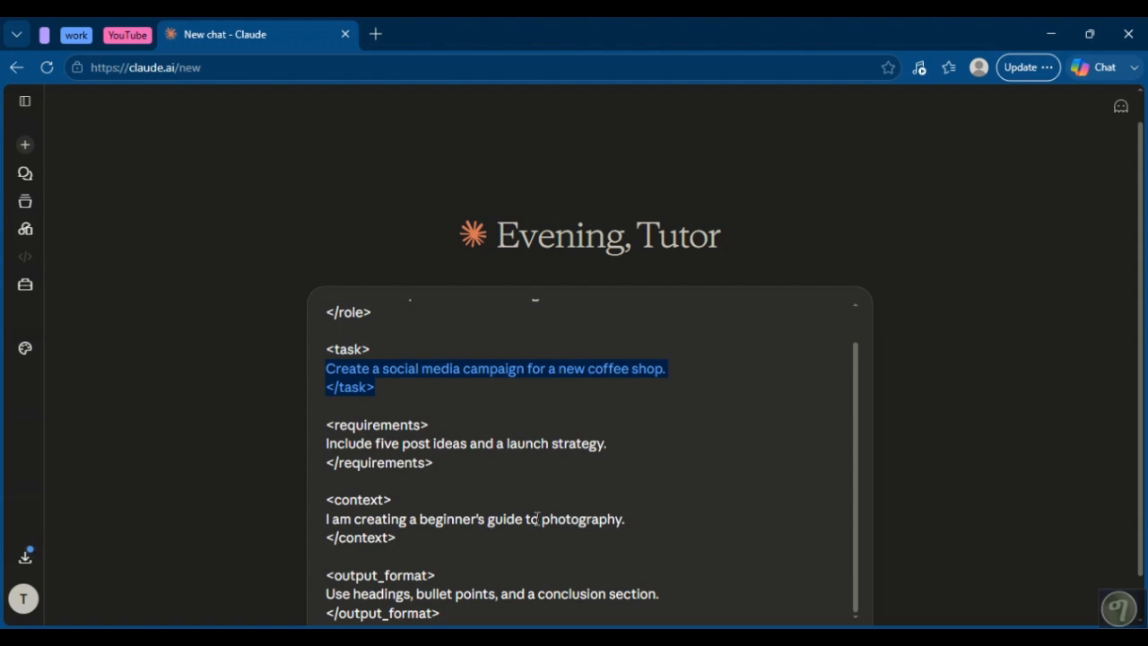
{"action": "mouse_move", "coordinate": [549, 519]}
{"action": "left_mouse_down"}
{"action": "mouse_move", "coordinate": [646, 516]}
{"action": "mouse_move", "coordinate": [560, 521]}
{"action": "left_mouse_up"}
{"action": "left_click", "coordinate": [646, 516]}
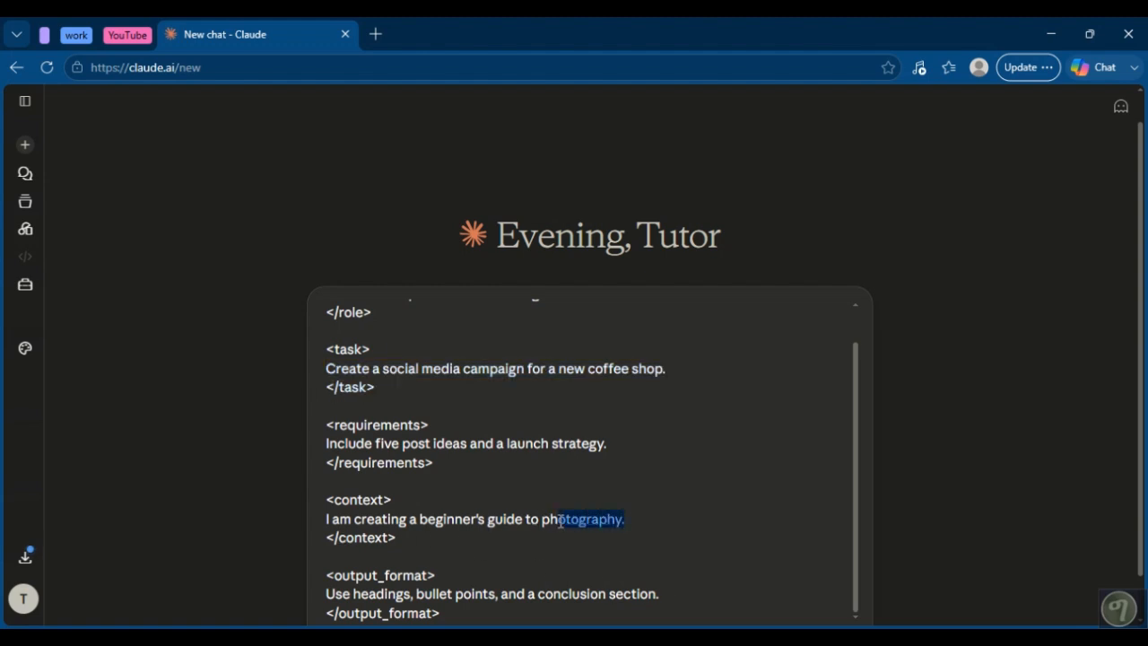
{"action": "left_click", "coordinate": [682, 404]}
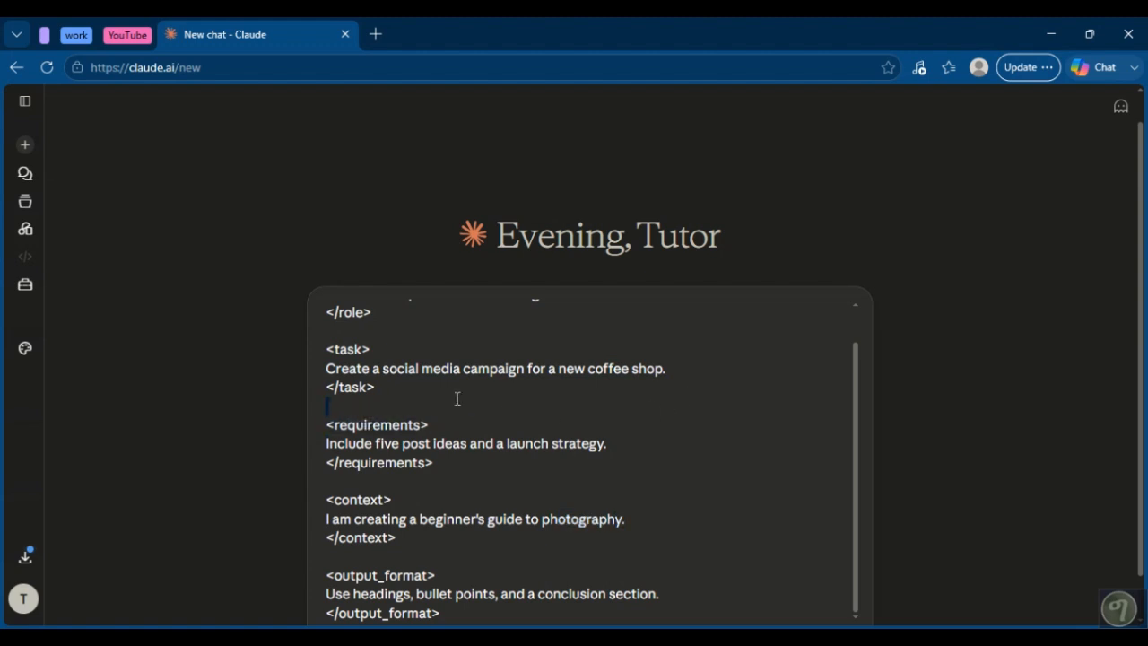
Delete the task section from the tagged prompt and clear the remaining text
{"action": "left_click", "coordinate": [445, 395]}
{"action": "key", "text": "ctrl+z"}
{"action": "key", "text": "ctrl+z"}
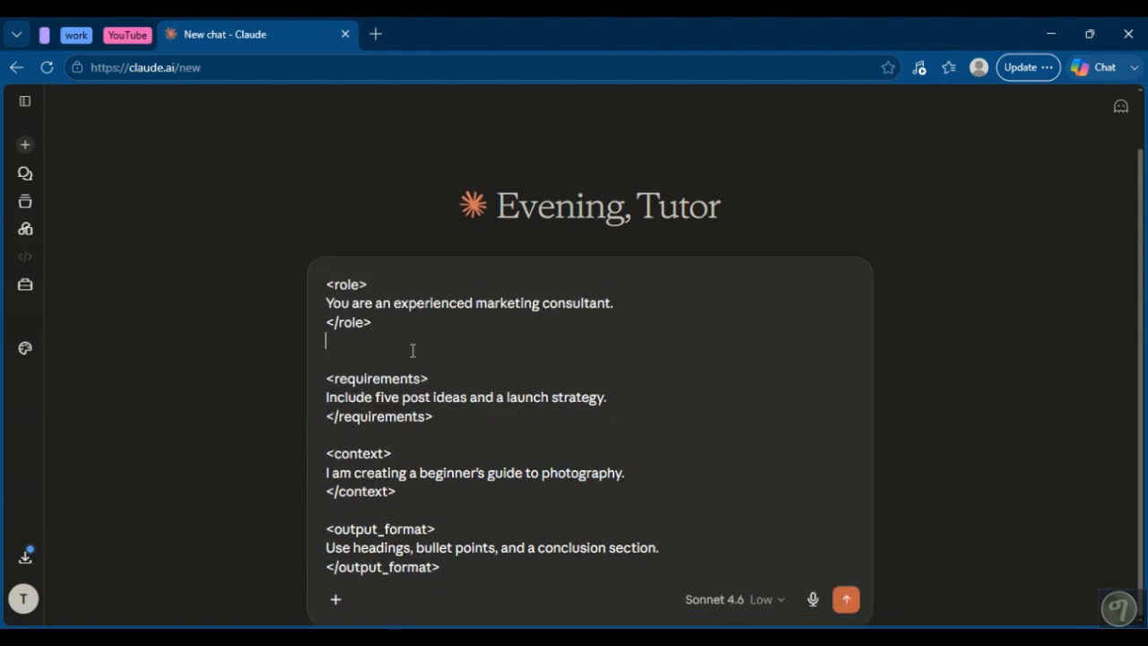
{"action": "key", "text": "BackSpace"}
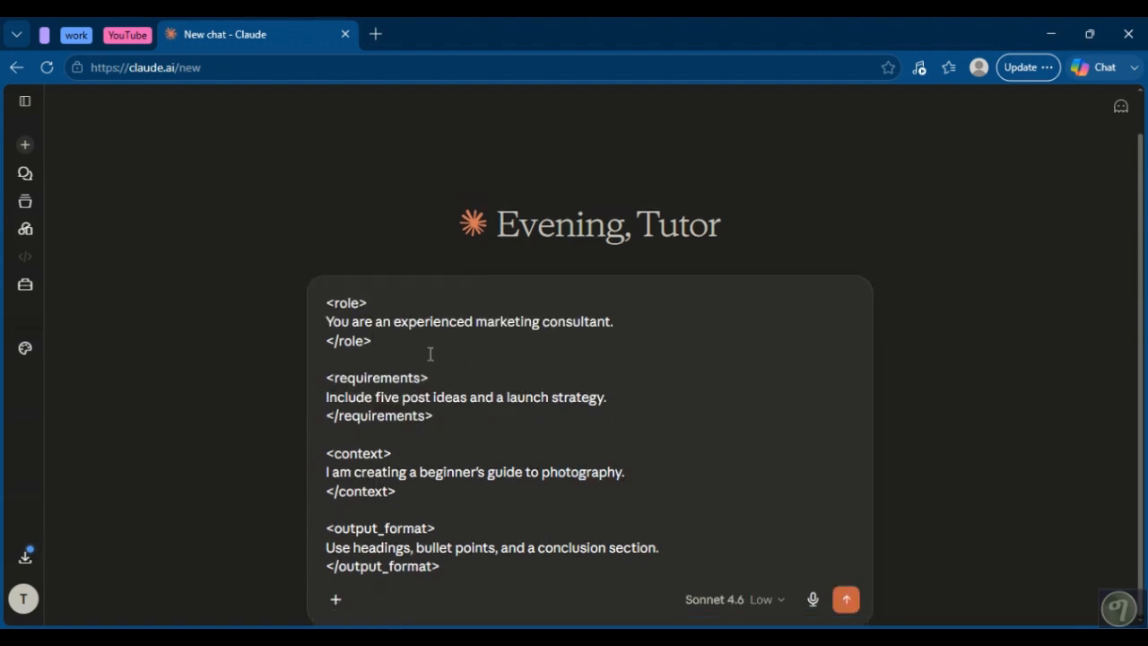
{"action": "key", "text": "ctrl+a"}
{"action": "key", "text": "BackSpace"}
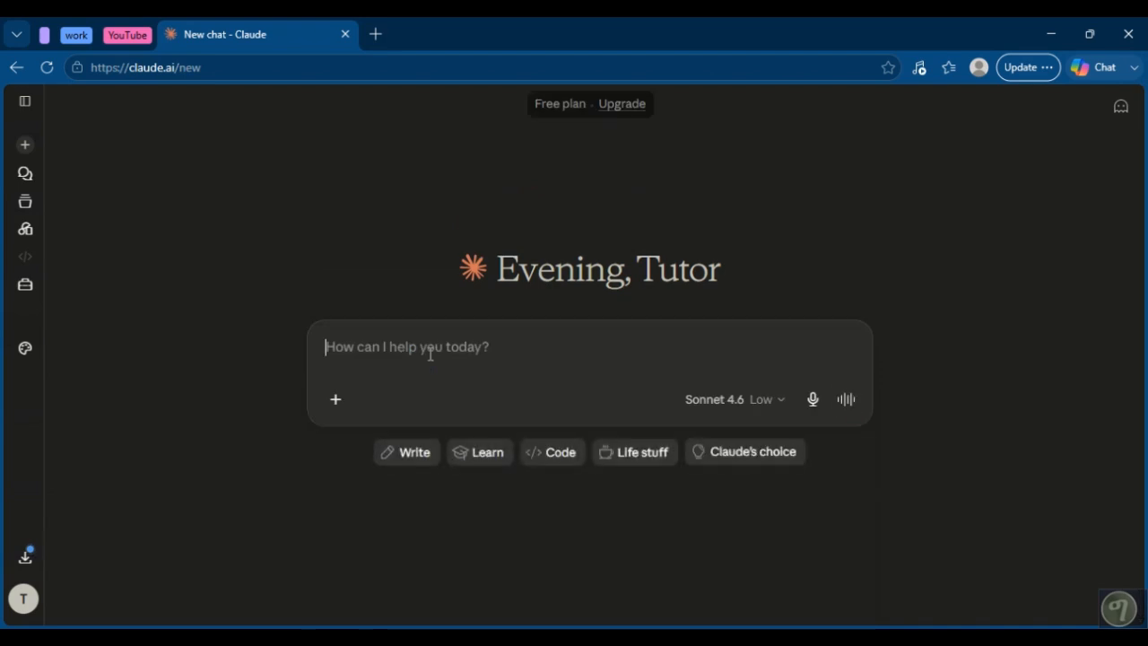
Draft the prompt "first sumurize the instructions i gave you and continue to generate the content" and clear it
{"action": "type", "text": "fisr"}
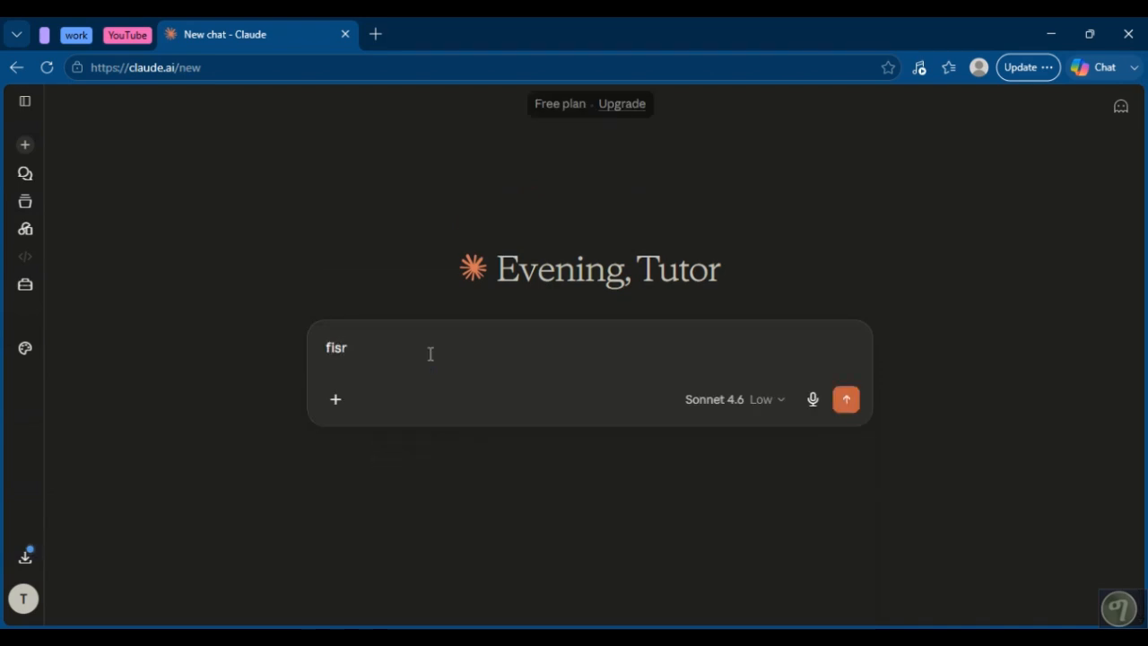
{"action": "key", "text": "BackSpace"}
{"action": "key", "text": "BackSpace"}
{"action": "type", "text": "irst sumurize the instructions"}
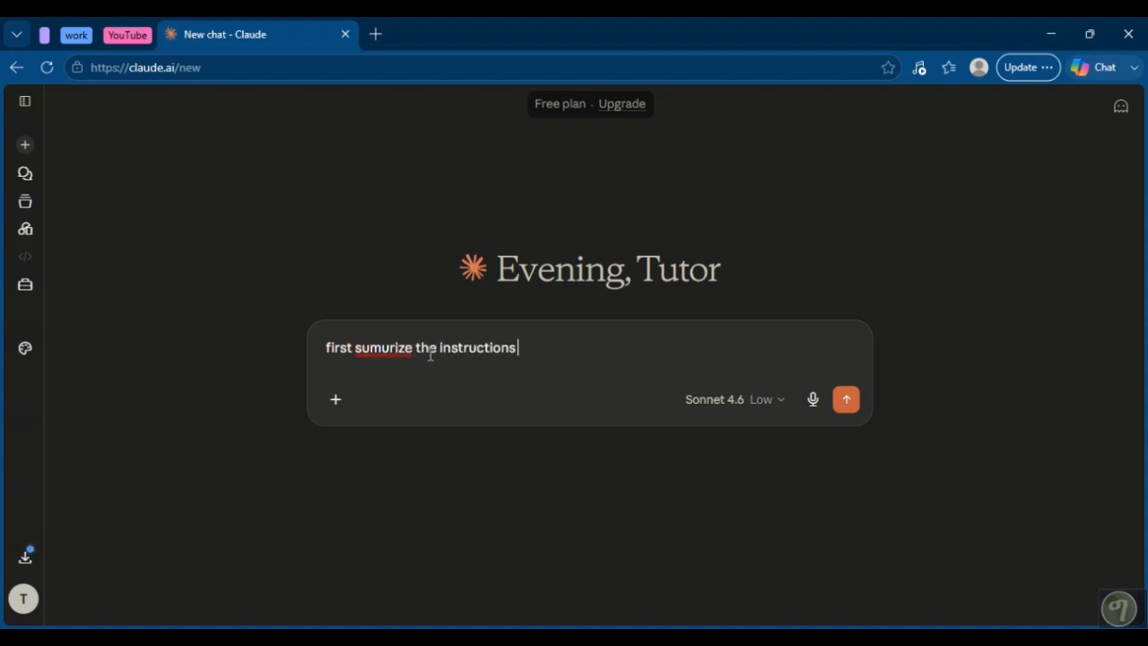
{"action": "type", "text": " i gave you and continue to"}
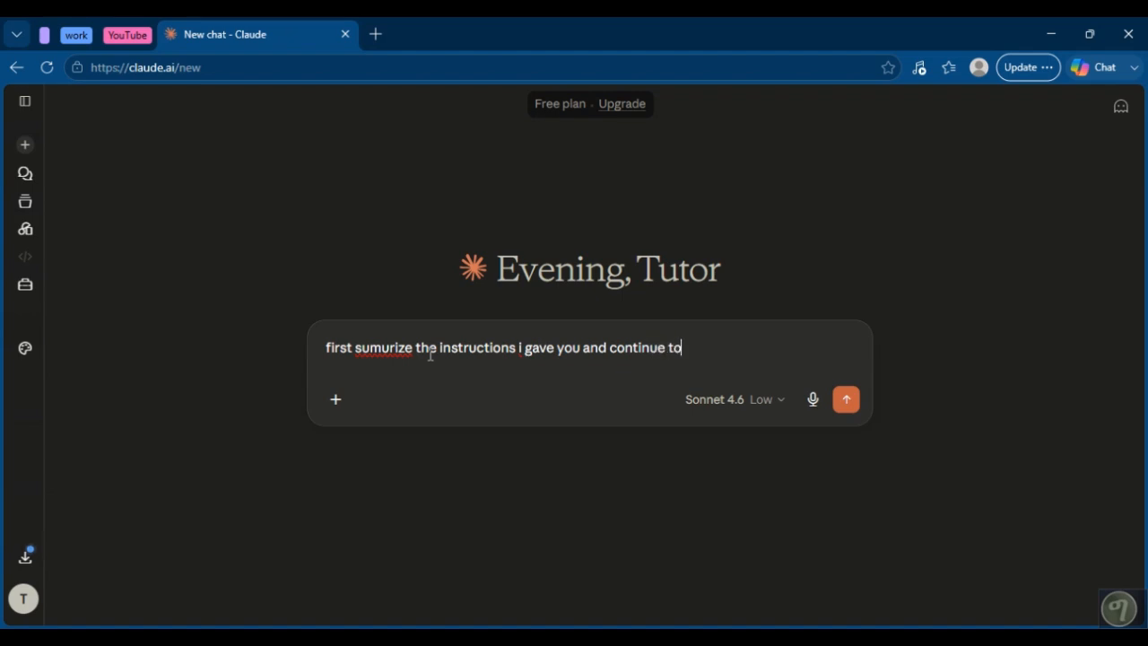
{"action": "type", "text": " generate the content"}
{"action": "key", "text": "ctrl+a"}
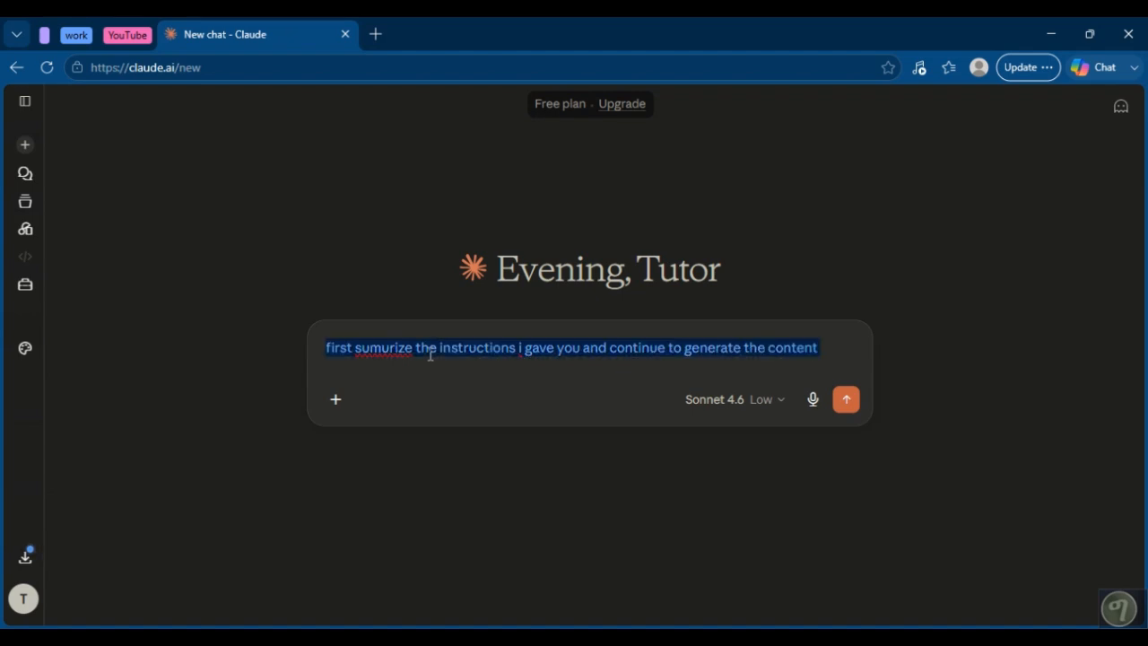
{"action": "key", "text": "BackSpace"}
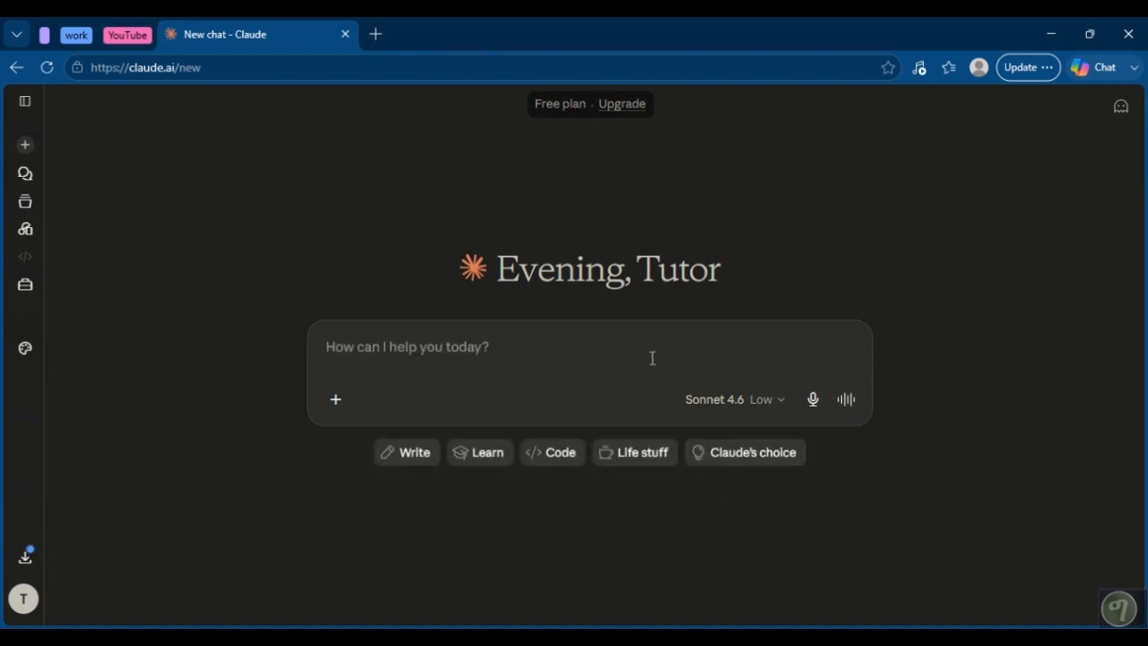
Paste the full set of prompt notes, keep only the three marketing presentation steps, and send them
{"action": "left_click", "coordinate": [648, 358]}
{"action": "key", "text": "ctrl+v"}
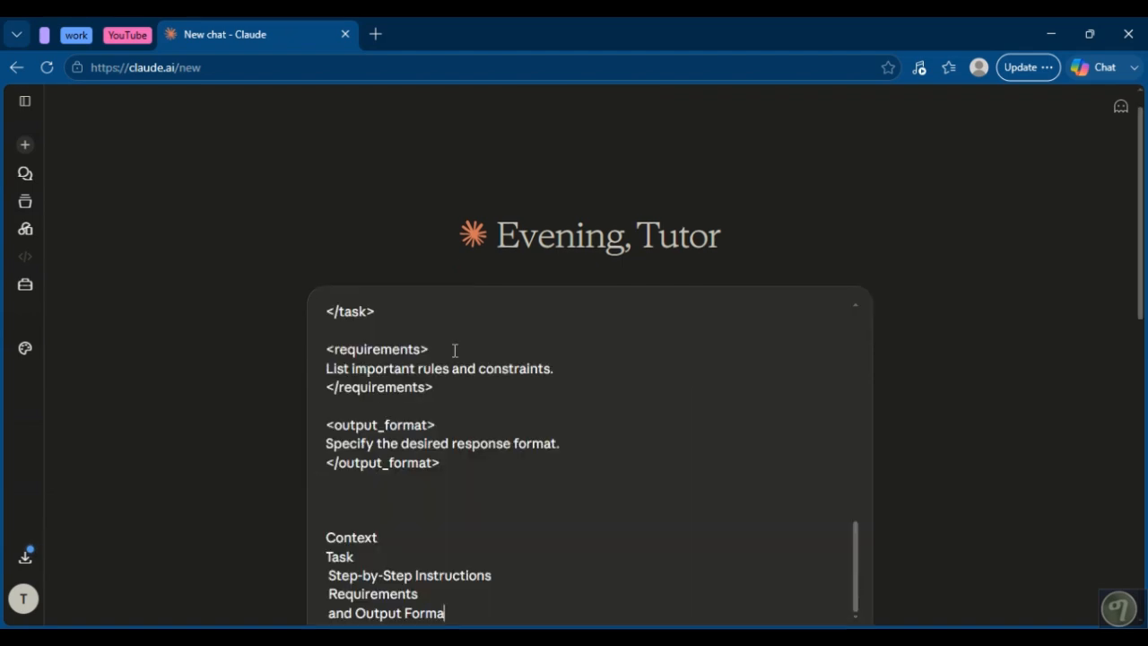
{"action": "left_click_drag", "start_coordinate": [858, 561], "coordinate": [841, 330]}
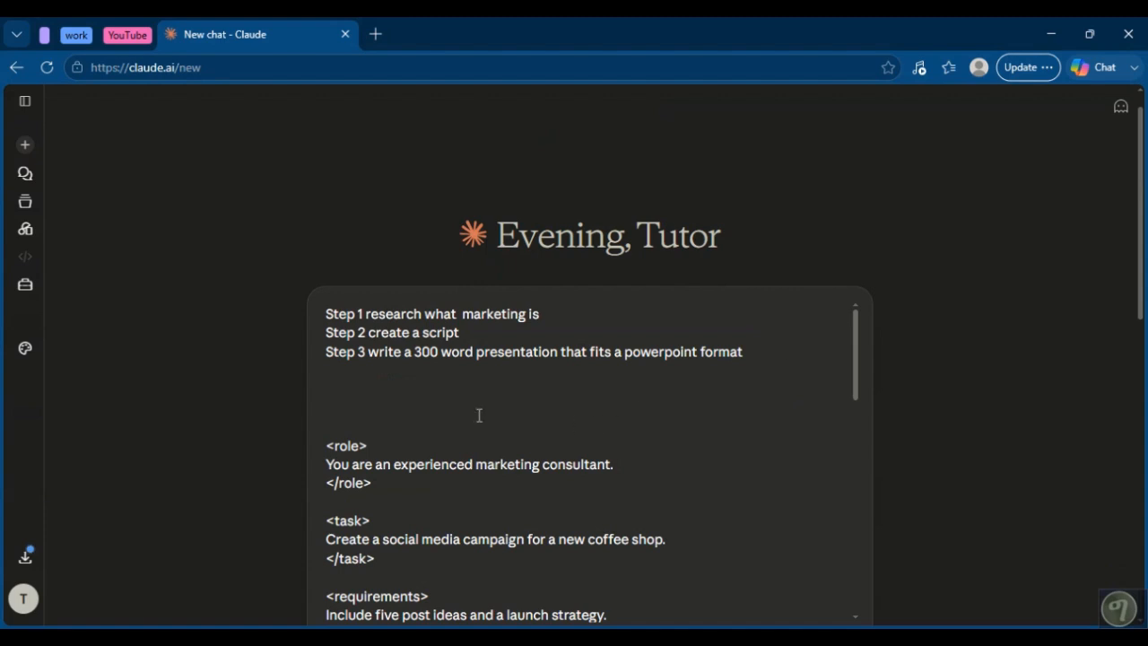
{"action": "key", "text": "BackSpace"}
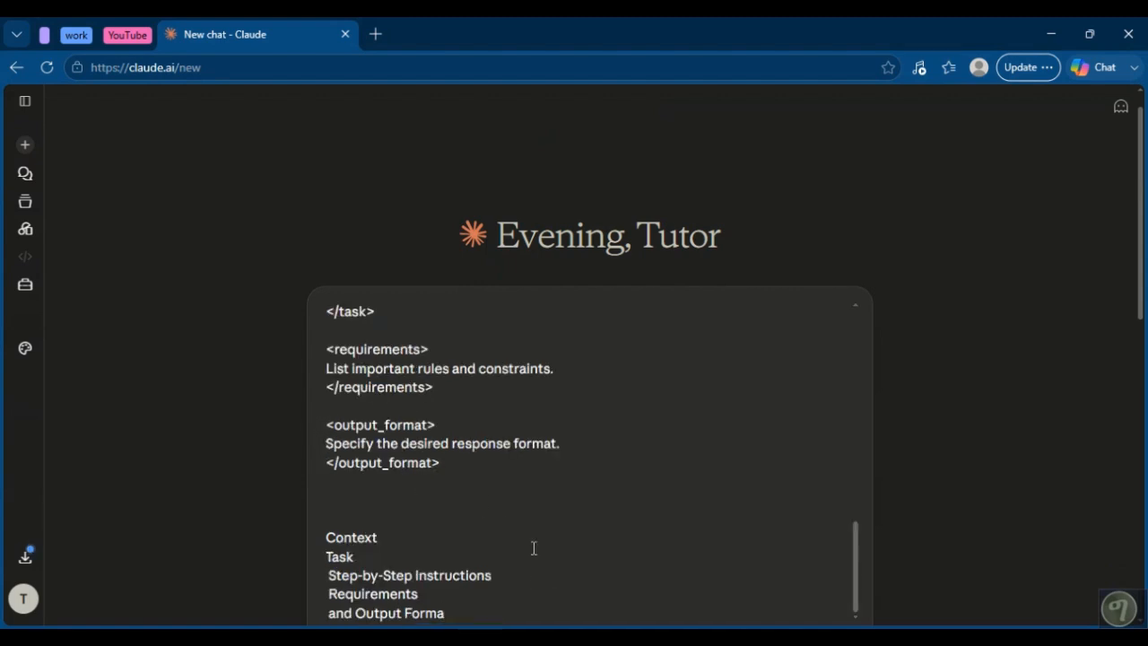
{"action": "left_click_drag", "start_coordinate": [856, 571], "coordinate": [831, 349]}
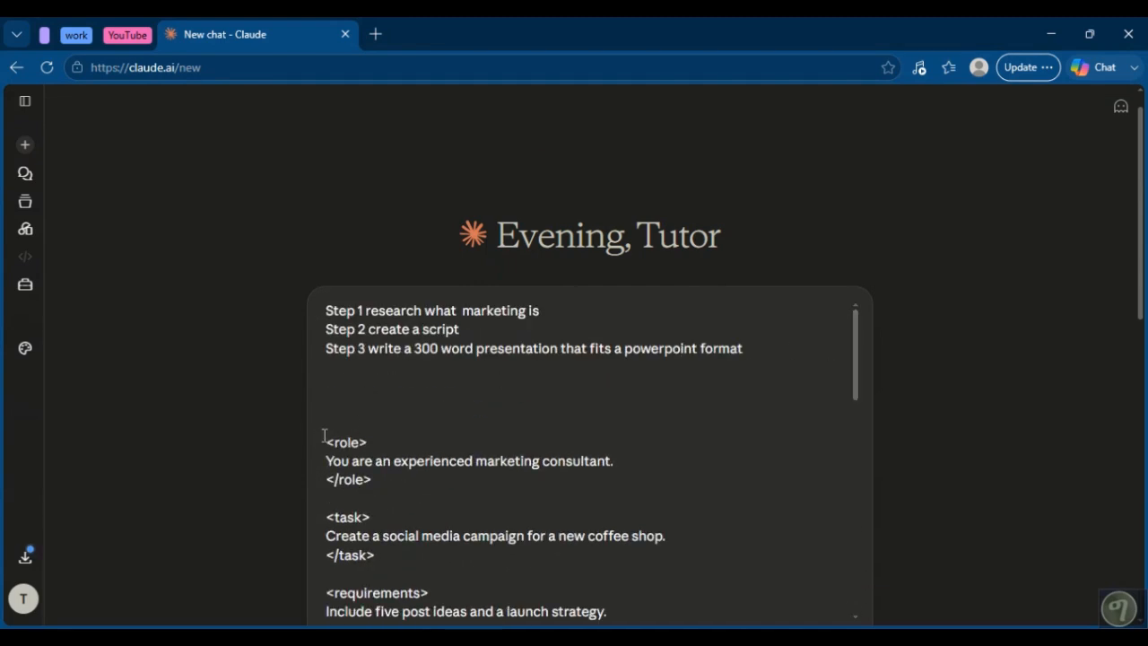
{"action": "scroll", "coordinate": [365, 446], "scroll_direction": "down", "scroll_amount": 10}
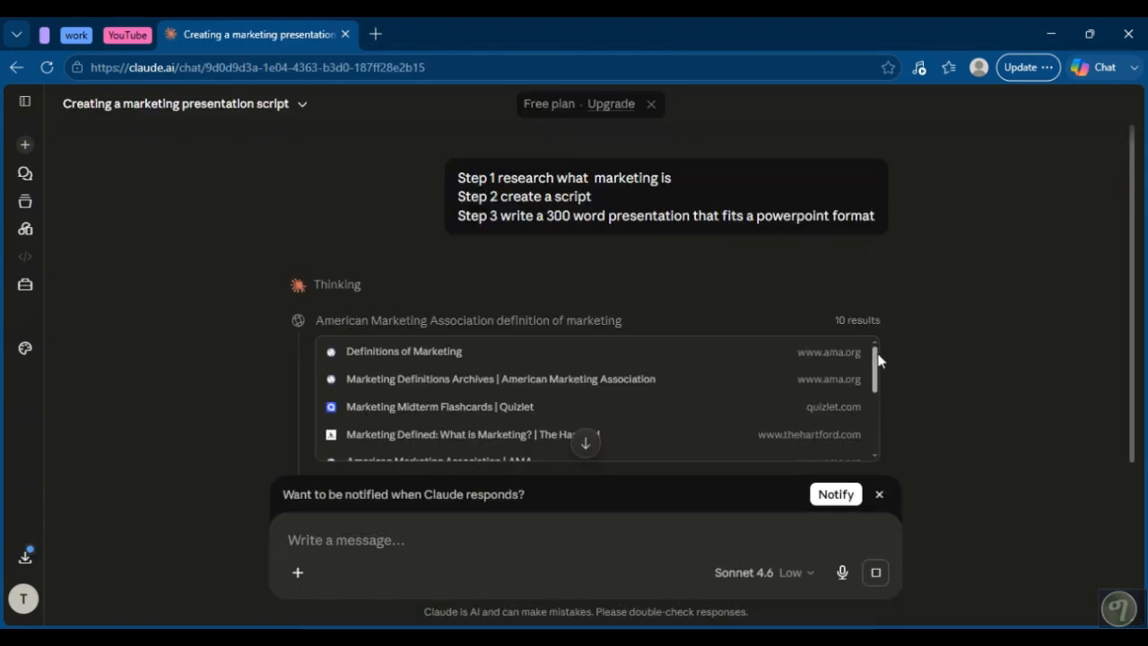
Examine the web search results, the build progress and the finished response beside the slide preview
{"action": "left_click_drag", "start_coordinate": [878, 360], "coordinate": [877, 422]}
{"action": "scroll", "coordinate": [1147, 437], "scroll_direction": "up", "scroll_amount": 1}
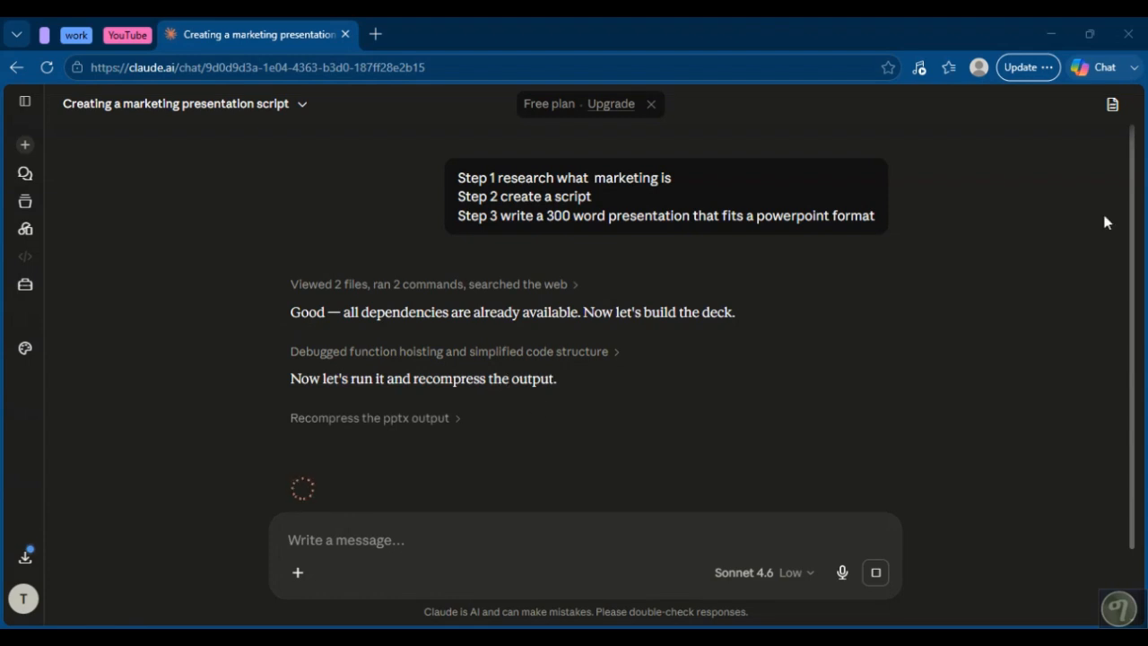
{"action": "scroll", "coordinate": [1102, 210], "scroll_direction": "down", "scroll_amount": 1}
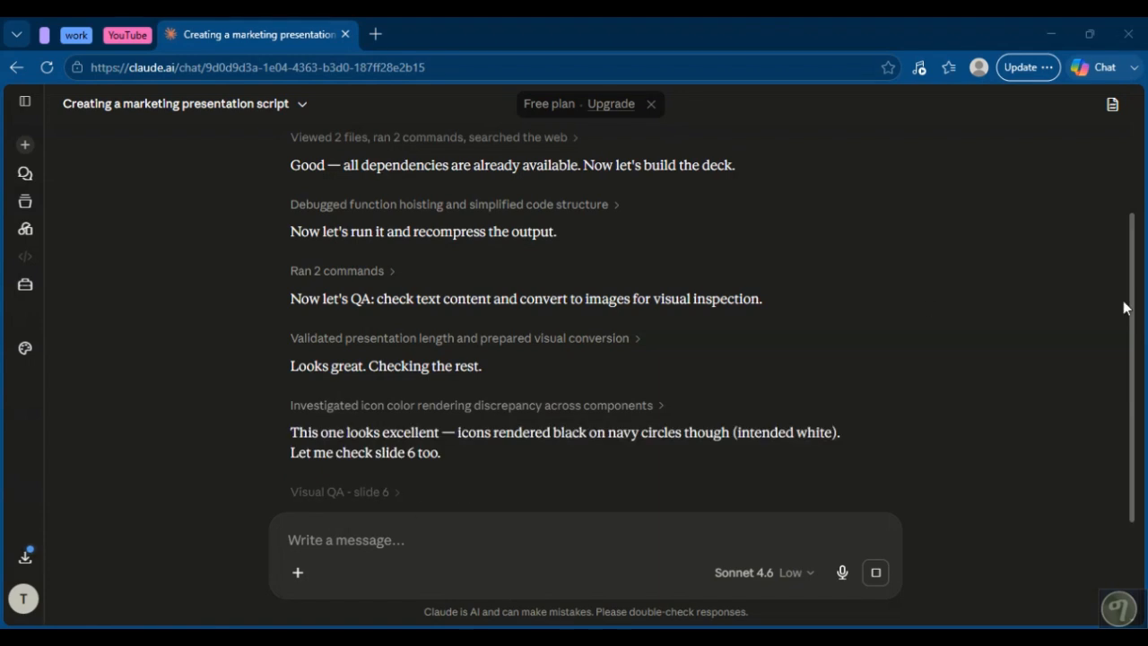
{"action": "left_click_drag", "start_coordinate": [1132, 325], "coordinate": [1130, 429]}
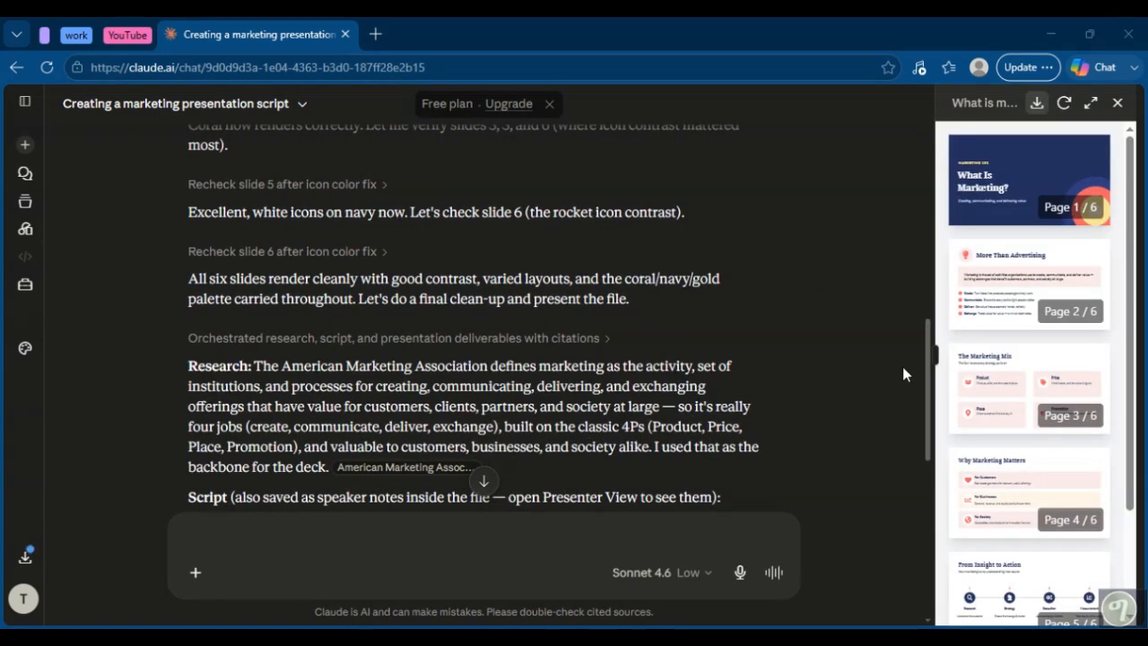
{"action": "left_click_drag", "start_coordinate": [928, 384], "coordinate": [901, 220]}
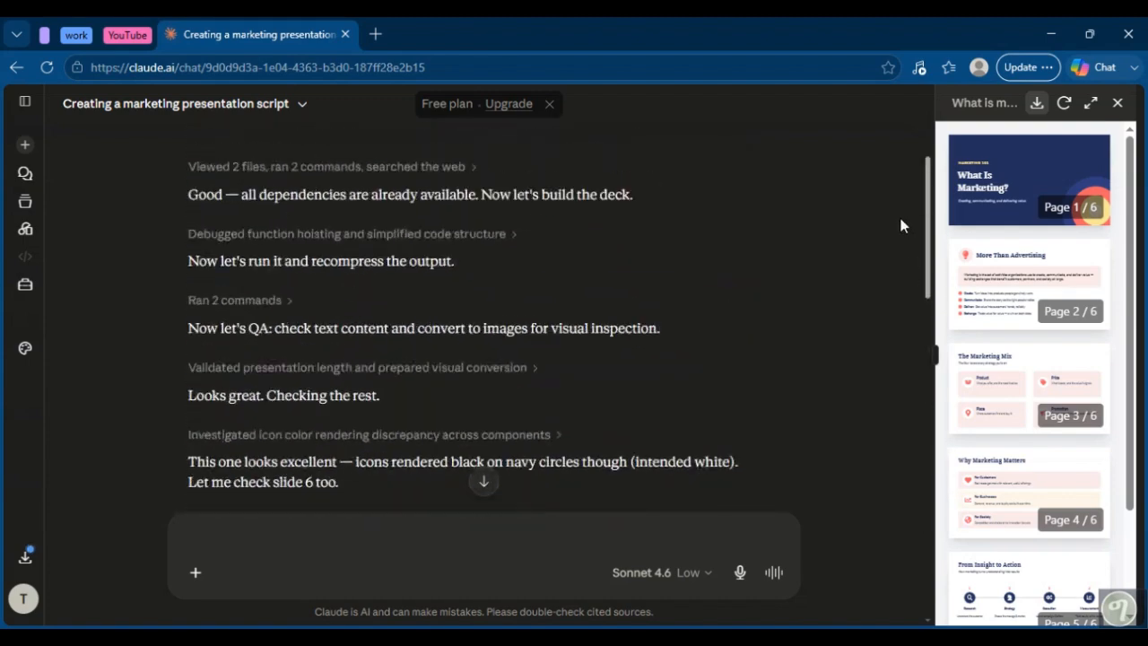
{"action": "mouse_move", "coordinate": [935, 354]}
{"action": "left_mouse_down"}
{"action": "mouse_move", "coordinate": [731, 333]}
{"action": "mouse_move", "coordinate": [528, 354]}
{"action": "mouse_move", "coordinate": [936, 350]}
{"action": "left_mouse_up"}
{"action": "scroll", "coordinate": [824, 368], "scroll_direction": "down", "scroll_amount": 15}
{"action": "scroll", "coordinate": [824, 368], "scroll_direction": "up", "scroll_amount": 15}
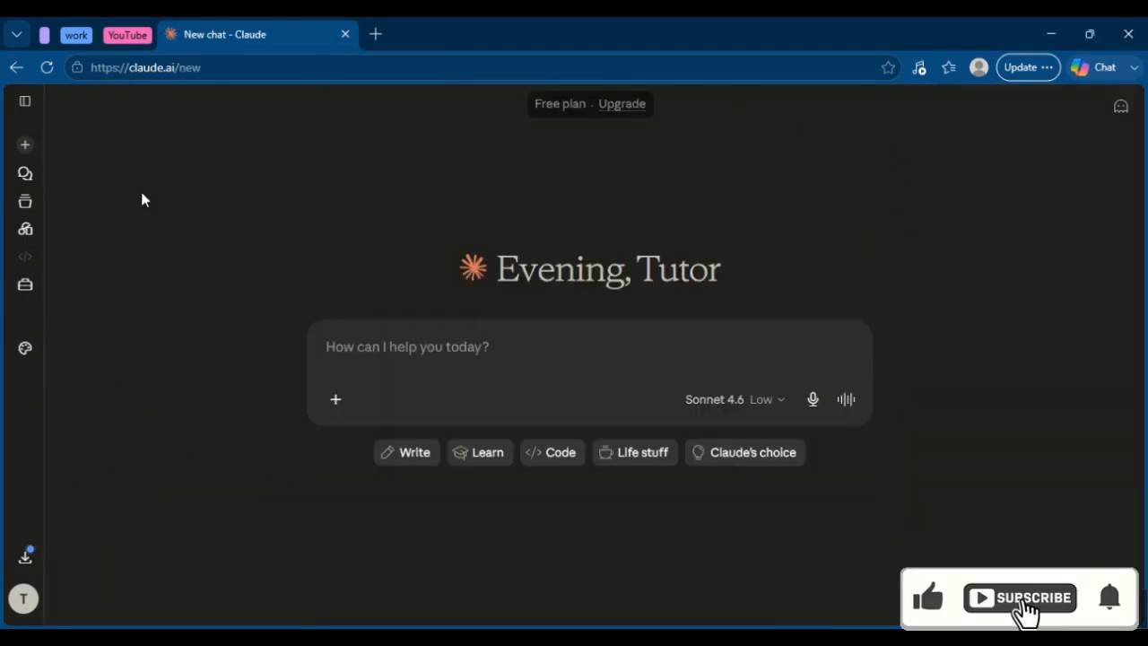